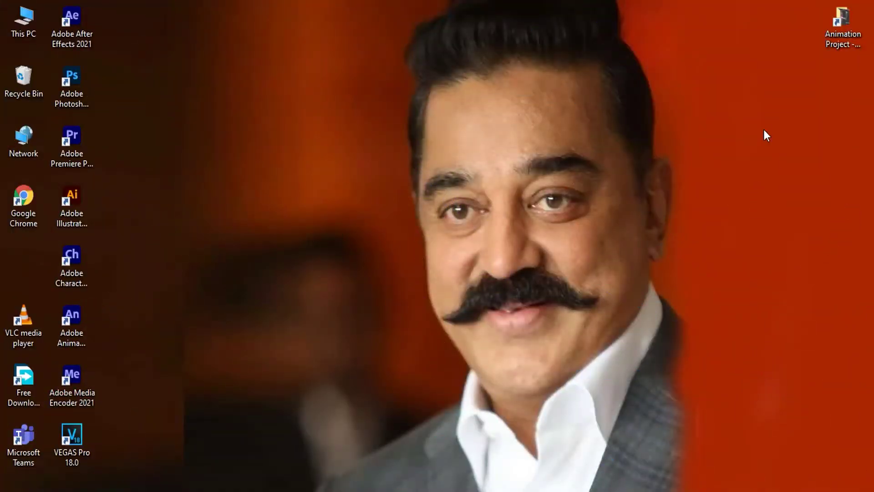
# - Refresh the Windows desktop twice from its right-click menu
pyautogui.rightClick(764, 130)
pyautogui.click(769, 169)
pyautogui.rightClick(771, 92)
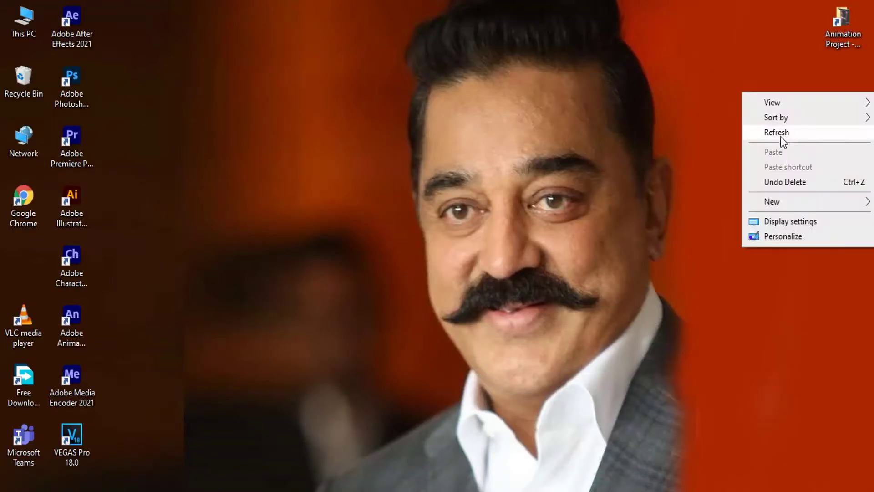
pyautogui.click(778, 134)
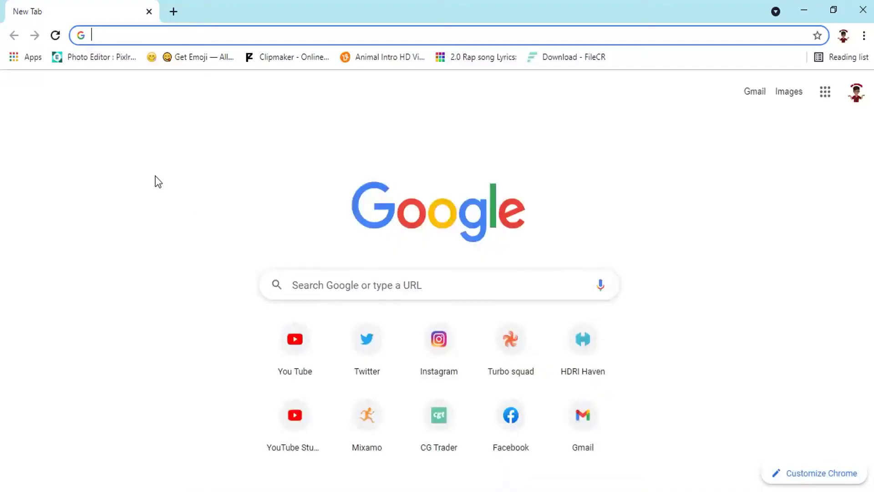
# - Search Google for 'Blender' and open the blender.org result
pyautogui.write('Bl')
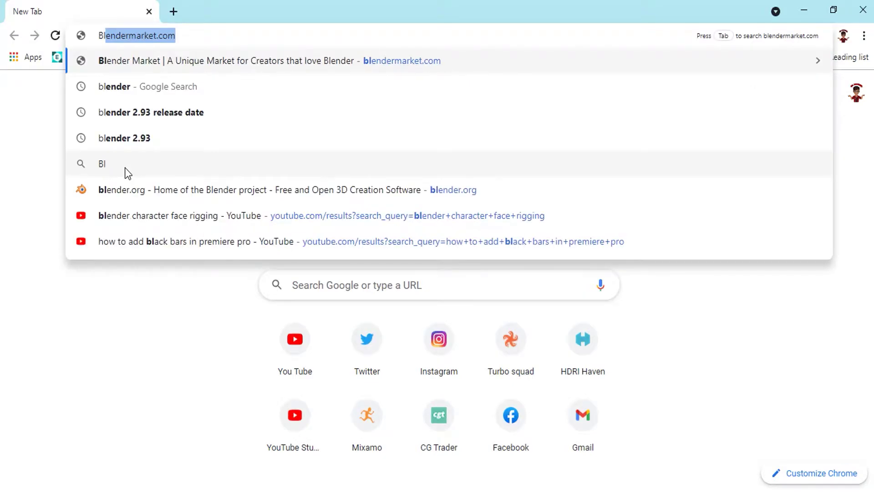
pyautogui.write('ender')
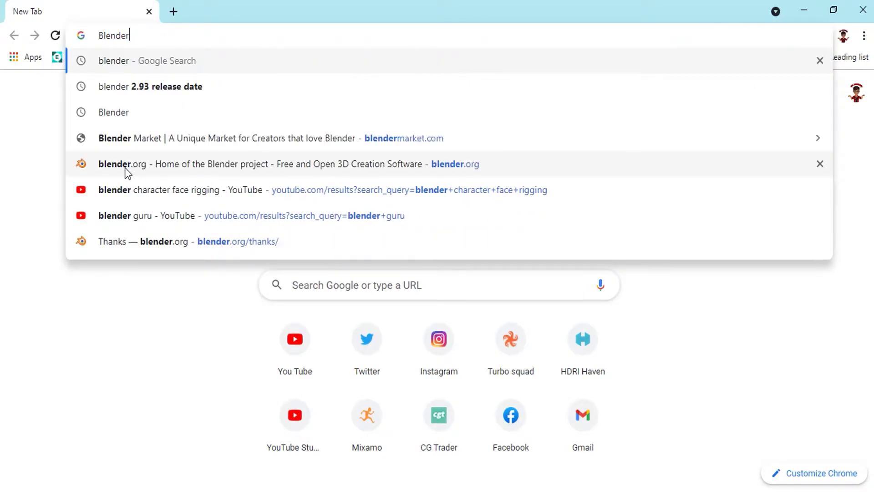
pyautogui.press('Return')
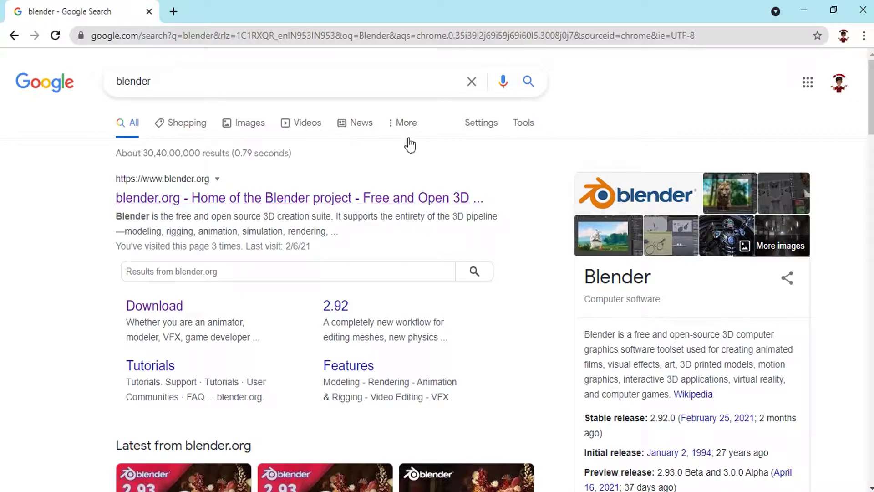
pyautogui.click(344, 195)
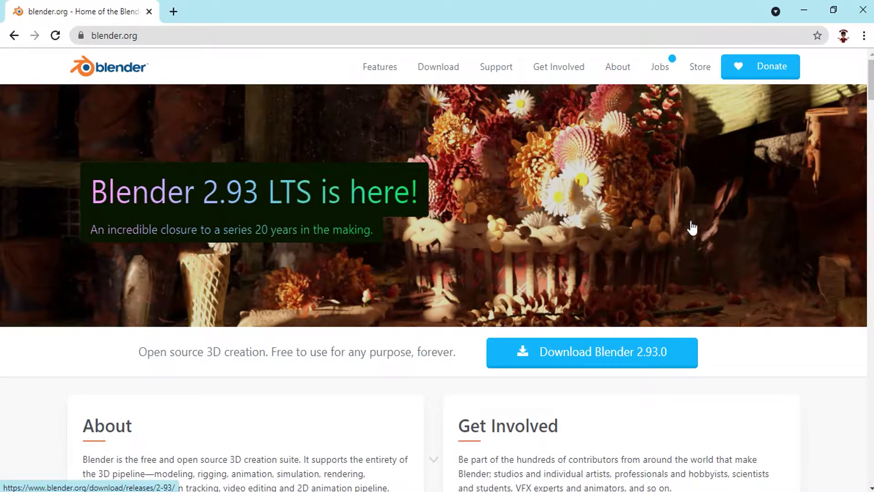
# - Scroll the blender.org home page, then go to the Download Blender 2.93.0 page
pyautogui.scroll(-3, 759, 206)
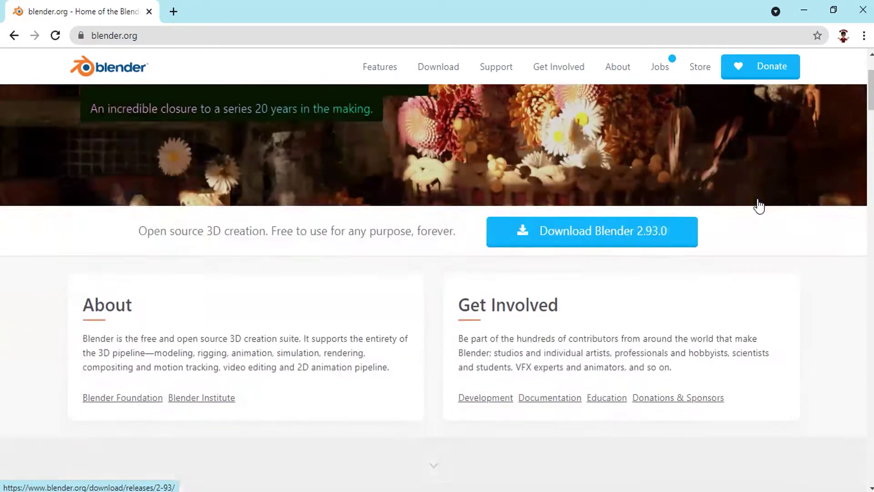
pyautogui.scroll(-3, 759, 206)
pyautogui.scroll(6, 759, 206)
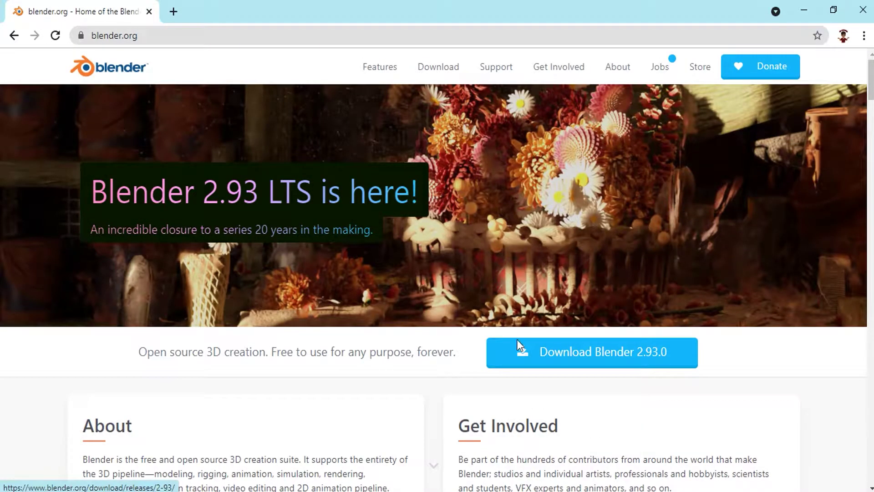
pyautogui.click(626, 362)
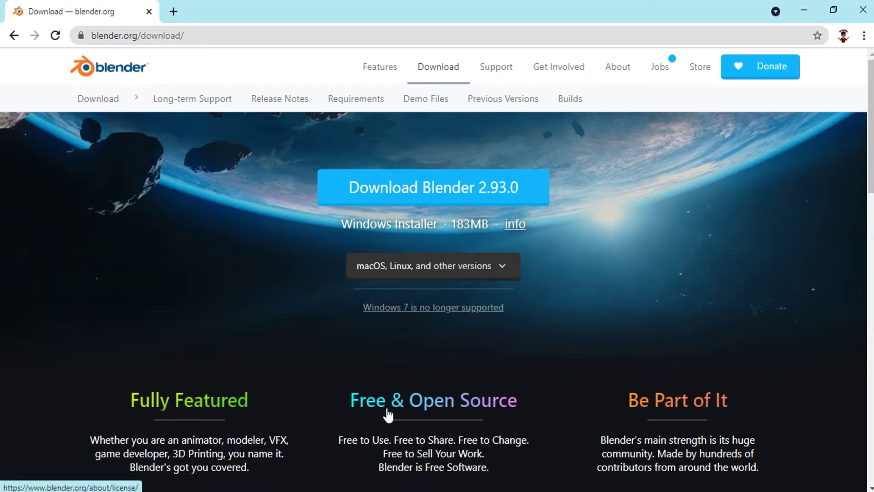
# - Check the other-OS versions list, then download the 183MB Blender 2.93.0 Windows installer
pyautogui.click(500, 269)
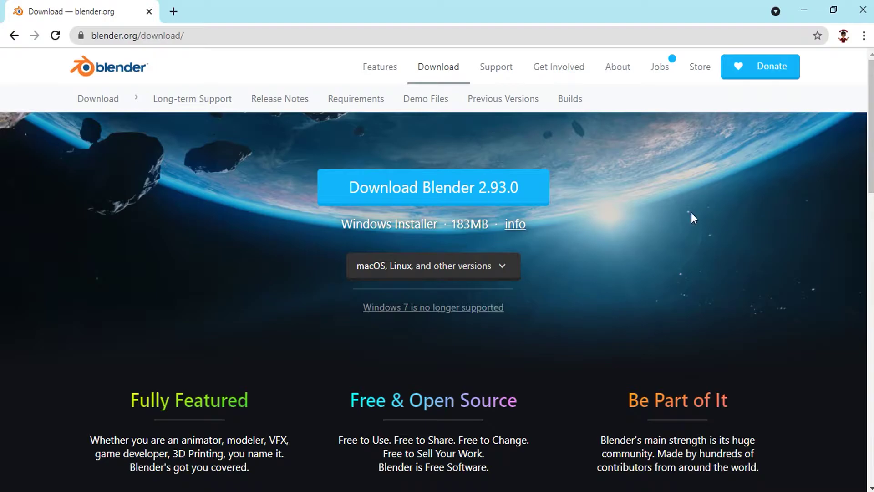
pyautogui.click(431, 187)
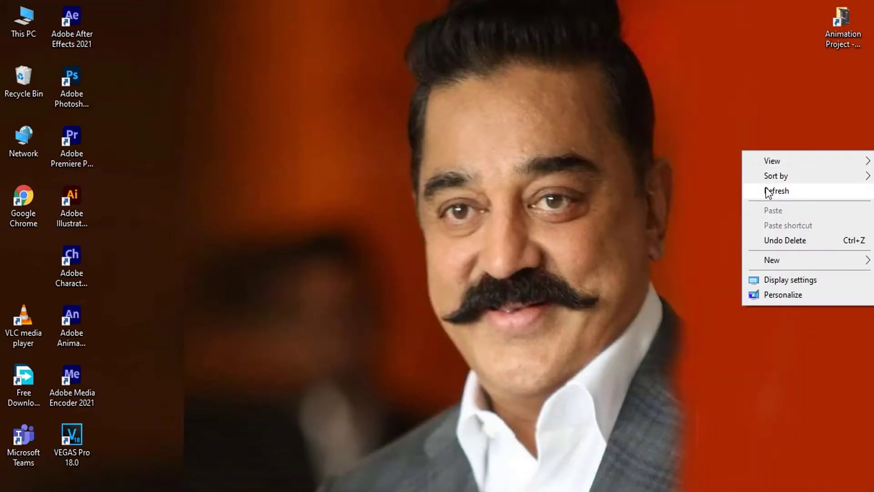
# - Run blender-2.93.0-windows-x64 from This PC > Downloads, then minimize File Explorer
pyautogui.click(767, 190)
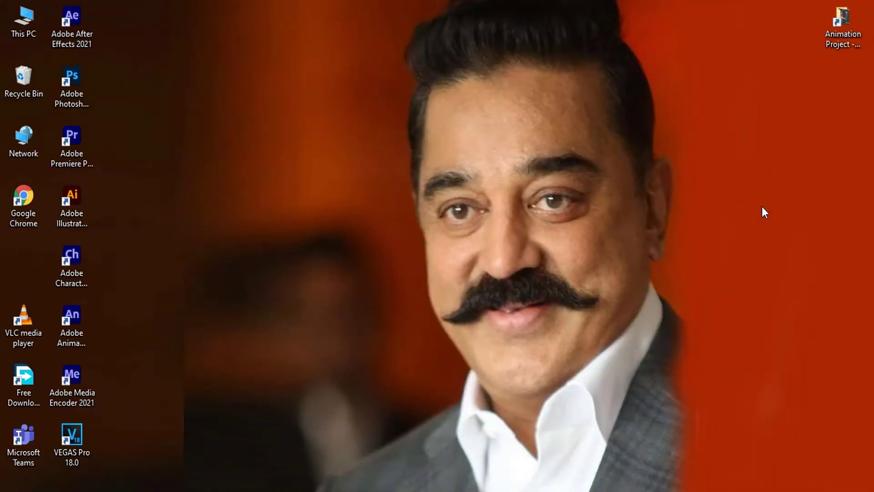
pyautogui.doubleClick(20, 19)
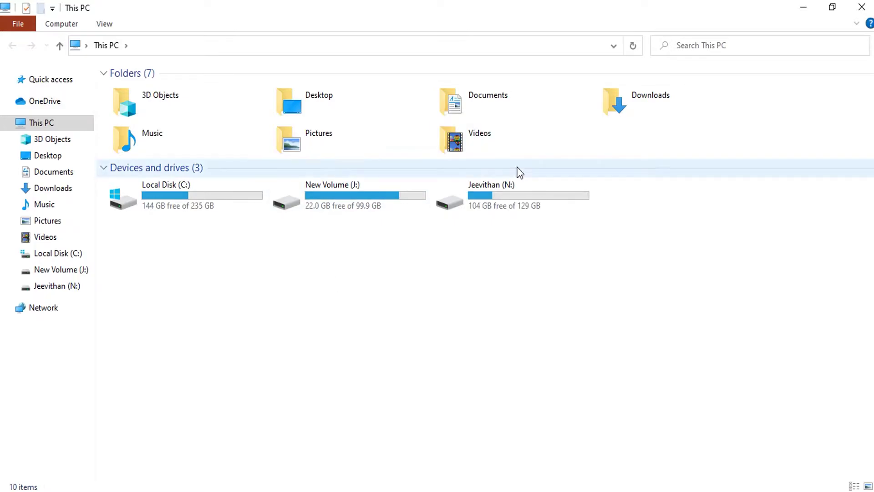
pyautogui.doubleClick(641, 106)
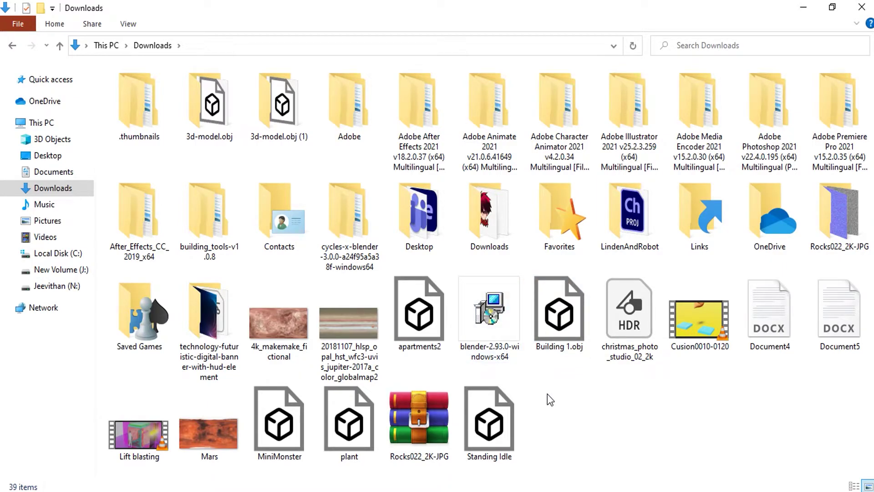
pyautogui.doubleClick(491, 322)
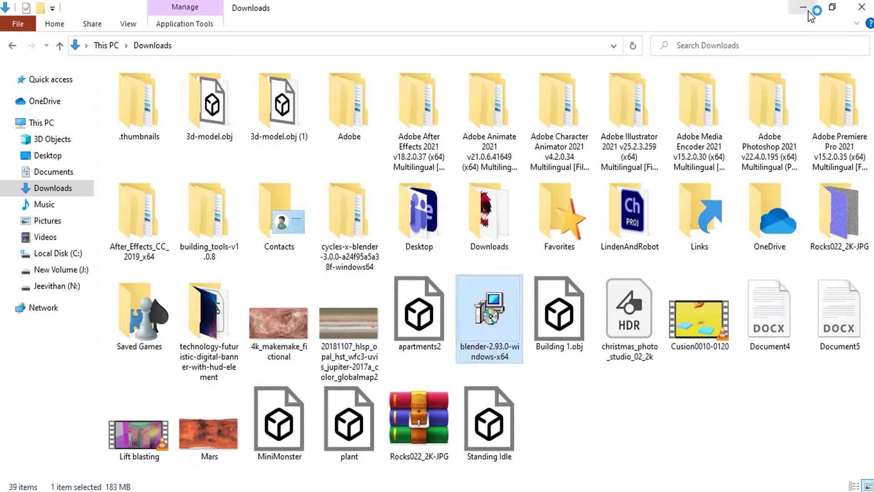
pyautogui.click(805, 6)
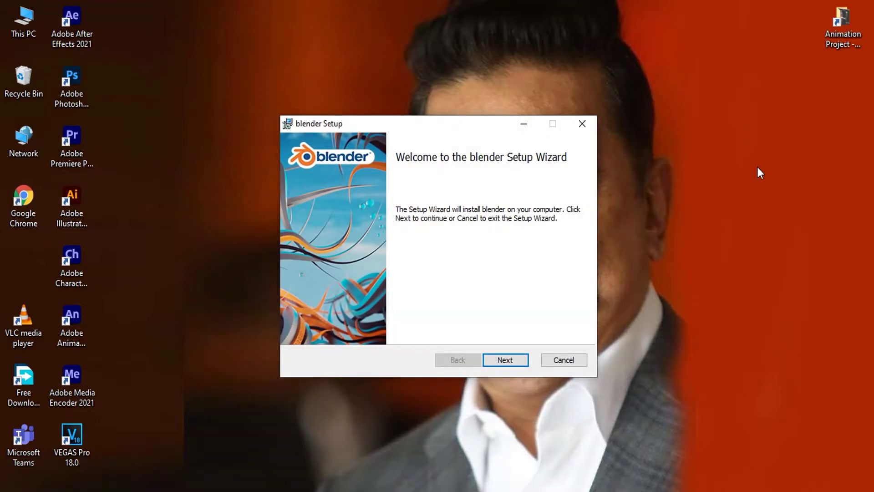
# - Accept the license, keep default features and location, install Blender 2.93, and click Finish
pyautogui.click(504, 359)
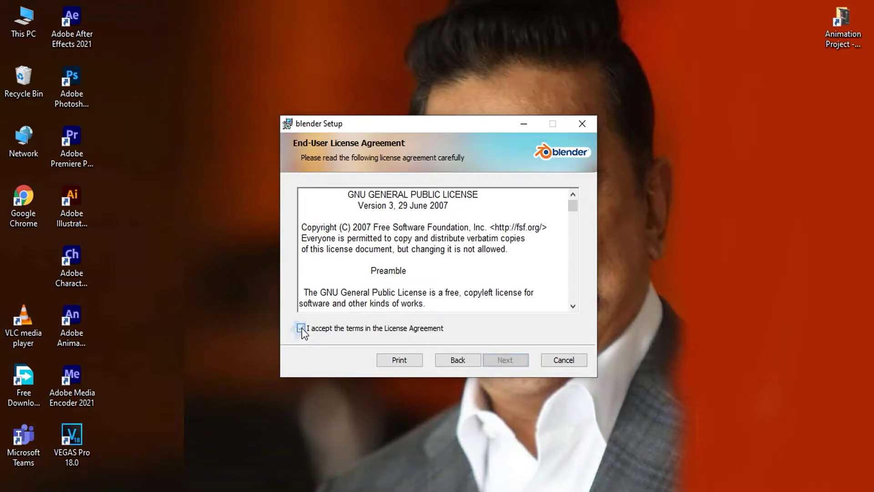
pyautogui.click(301, 329)
pyautogui.click(523, 357)
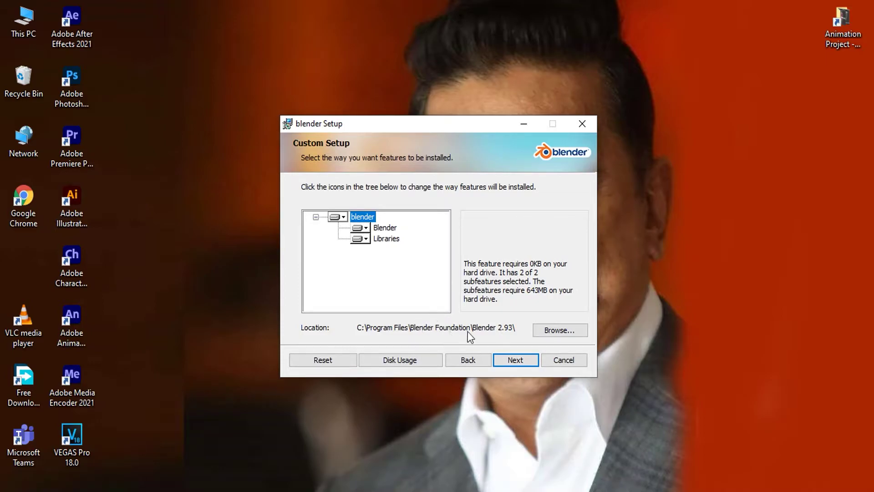
pyautogui.click(521, 365)
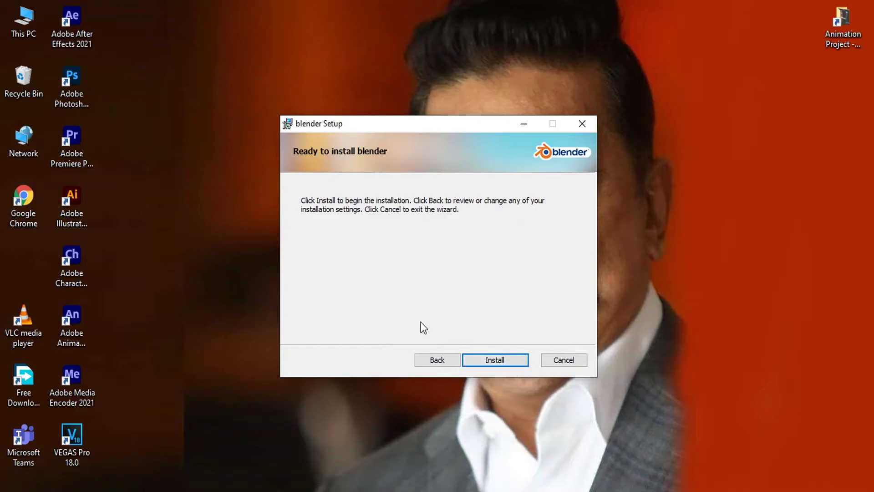
pyautogui.click(491, 362)
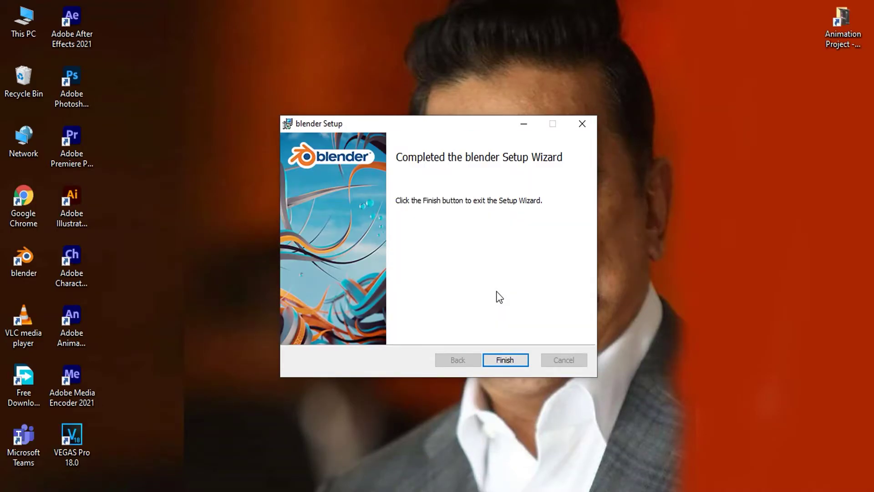
pyautogui.click(524, 358)
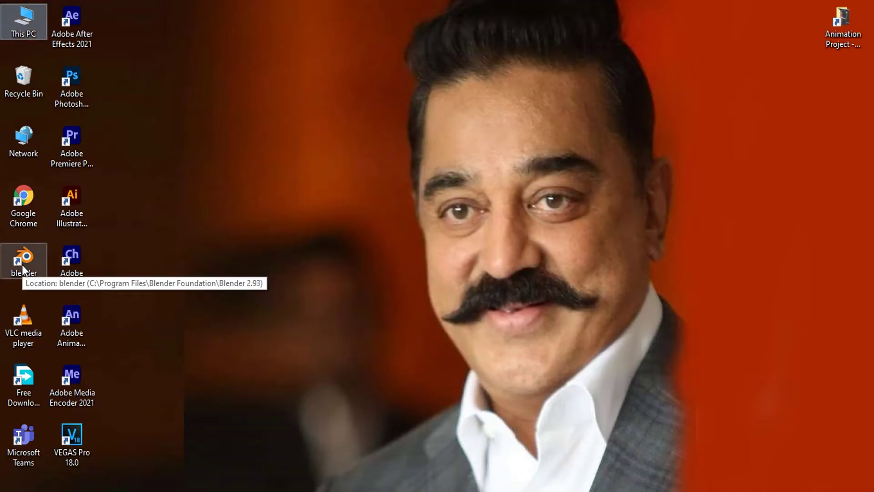
# - Refresh the desktop, then start Blender 2.93 from its new desktop shortcut
pyautogui.rightClick(197, 163)
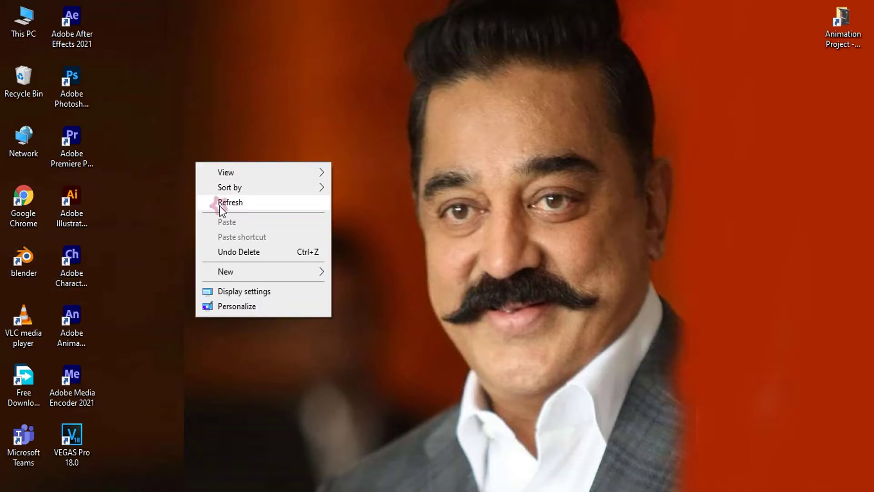
pyautogui.click(263, 168)
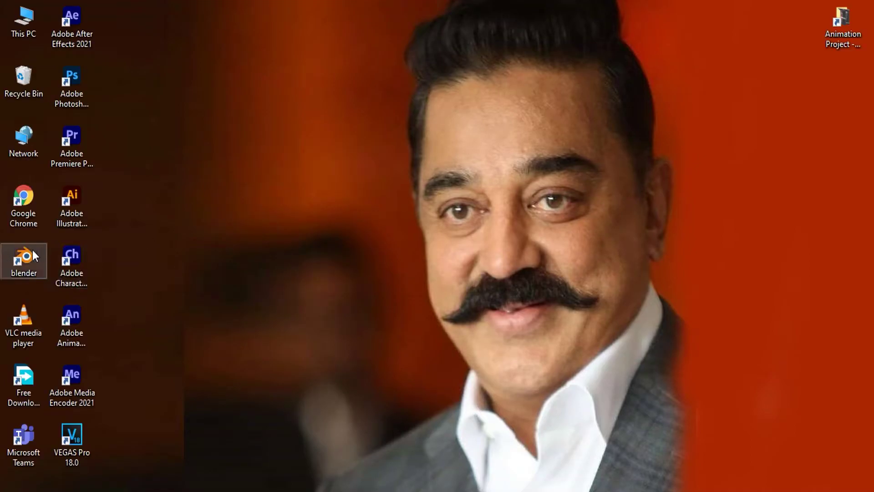
pyautogui.doubleClick(32, 253)
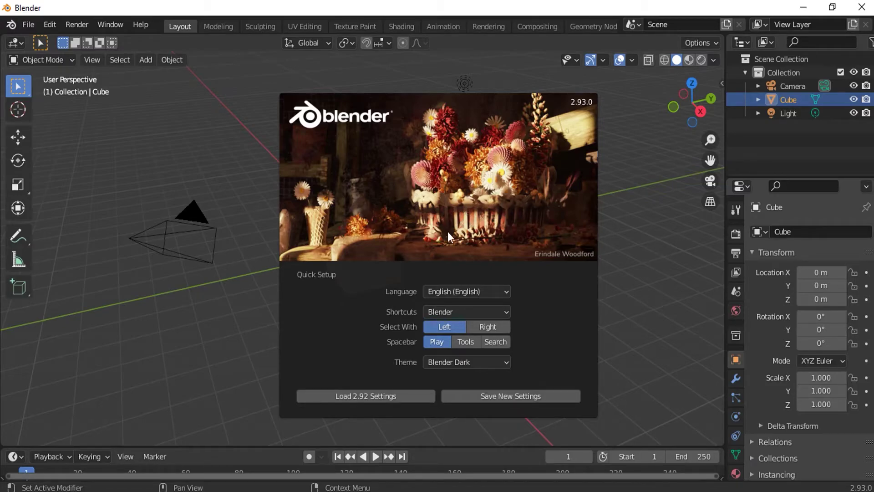
# - Keep English language and Blender Dark theme in Quick Setup, then save new settings
pyautogui.click(496, 286)
pyautogui.click(503, 361)
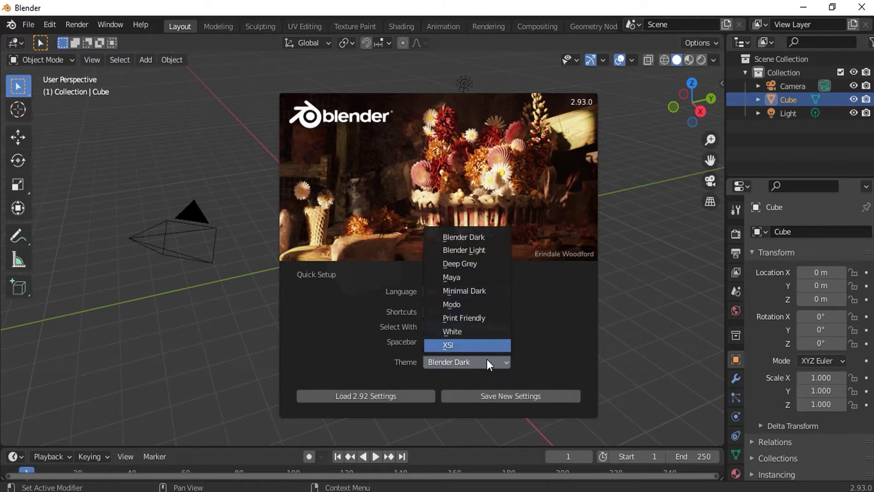
pyautogui.click(487, 359)
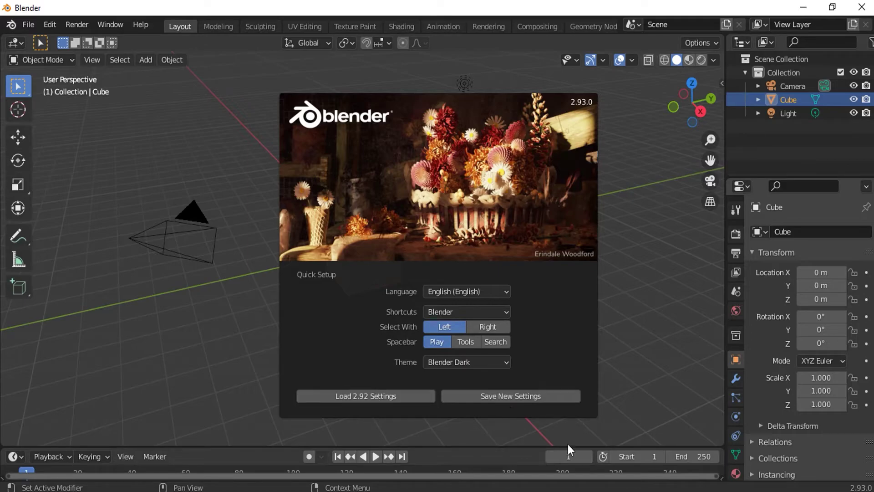
pyautogui.click(570, 397)
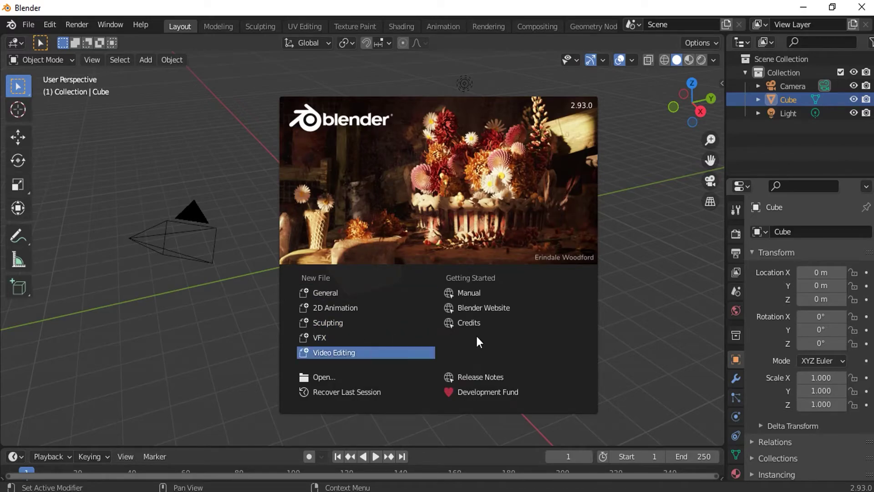
# - Start a new General scene and zoom and orbit around the default cube
pyautogui.click(331, 293)
pyautogui.scroll(-3, 351, 228)
pyautogui.scroll(-1, 355, 242)
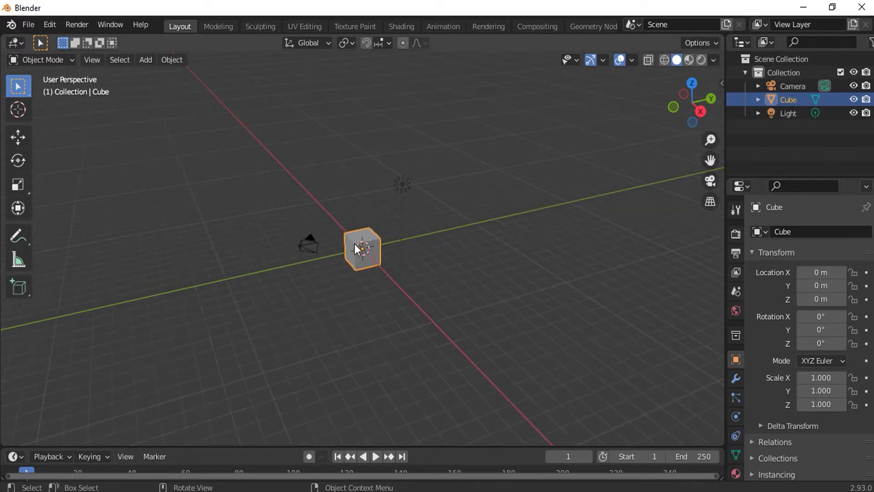
pyautogui.scroll(5, 354, 244)
pyautogui.moveTo(350, 250)
pyautogui.mouseDown(button='middle')
pyautogui.moveTo(466, 258)
pyautogui.moveTo(490, 245)
pyautogui.moveTo(452, 213)
pyautogui.moveTo(403, 212)
pyautogui.moveTo(359, 227)
pyautogui.moveTo(433, 225)
pyautogui.mouseUp(button='middle')
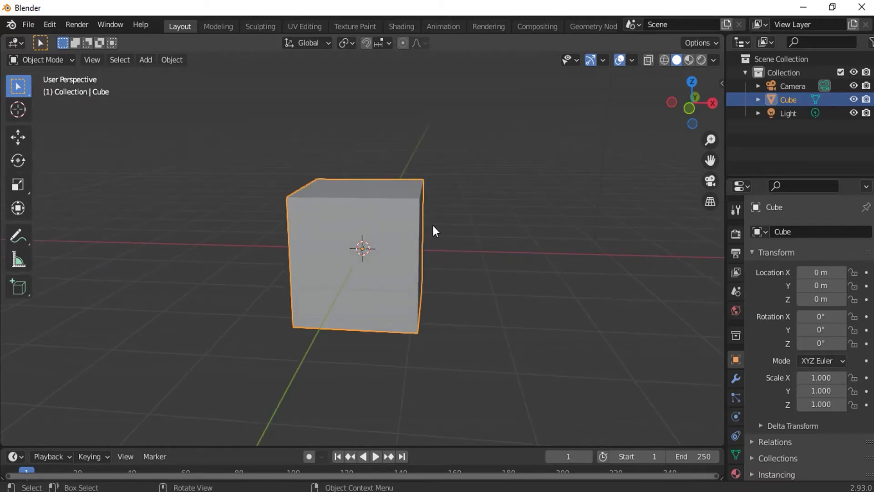
pyautogui.scroll(-4, 433, 227)
pyautogui.scroll(5, 432, 237)
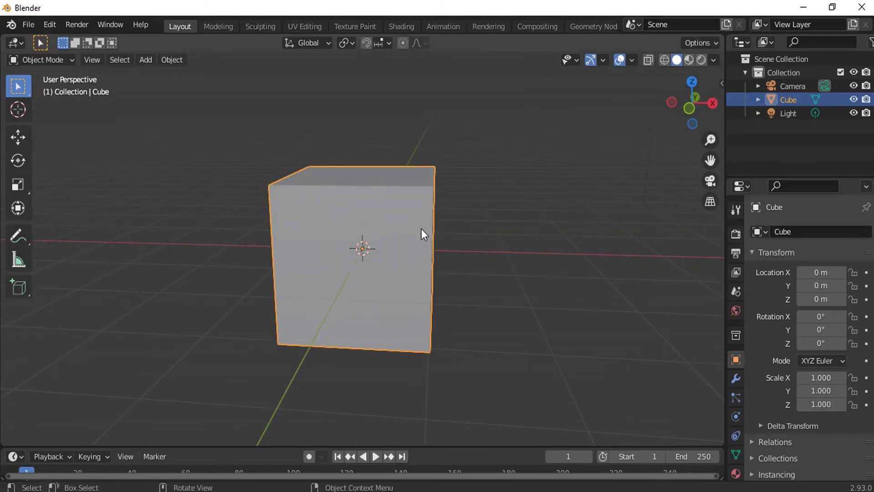
# - Toggle the Cube's render visibility, try Geometry Nodes, return to Layout, and show collection properties
pyautogui.click(866, 100)
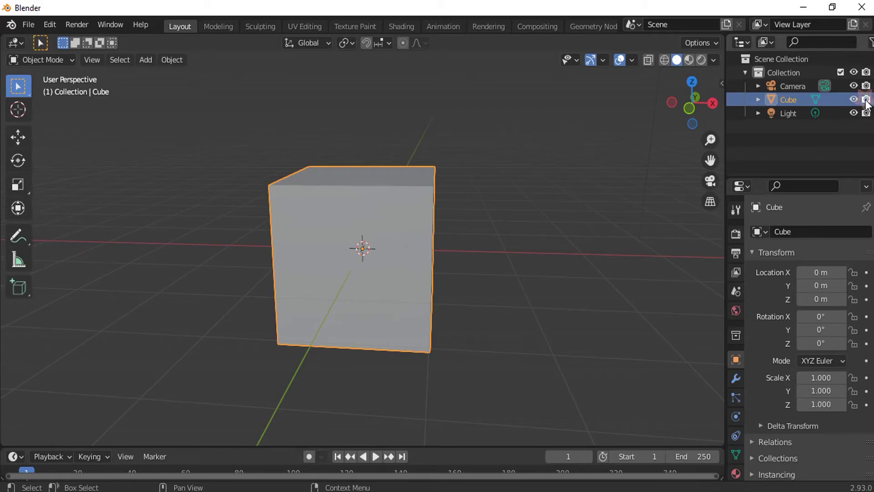
pyautogui.scroll(-3, 598, 21)
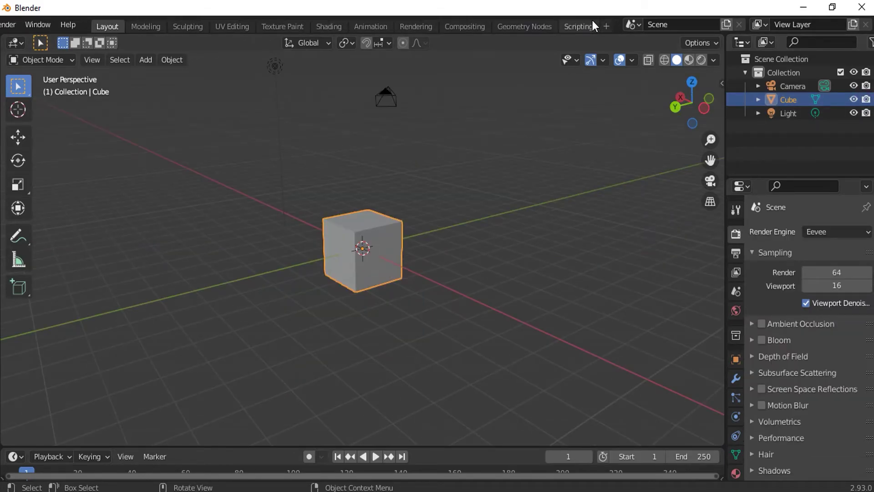
pyautogui.click(536, 26)
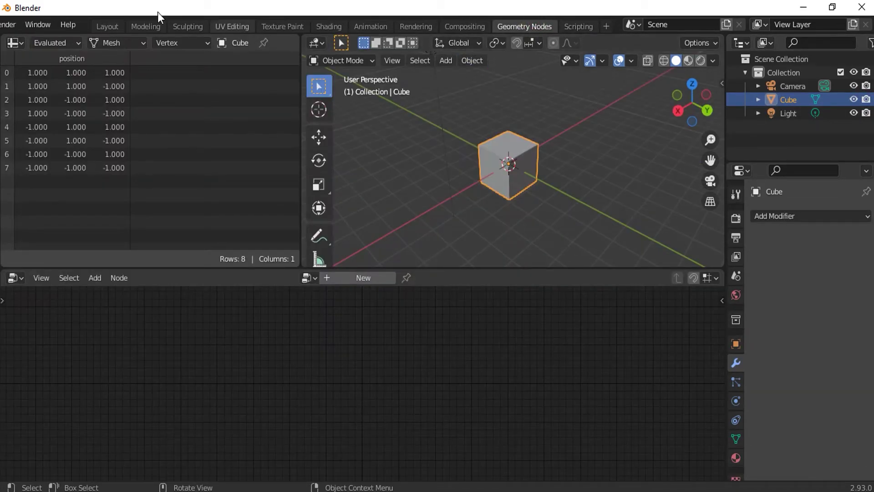
pyautogui.click(116, 26)
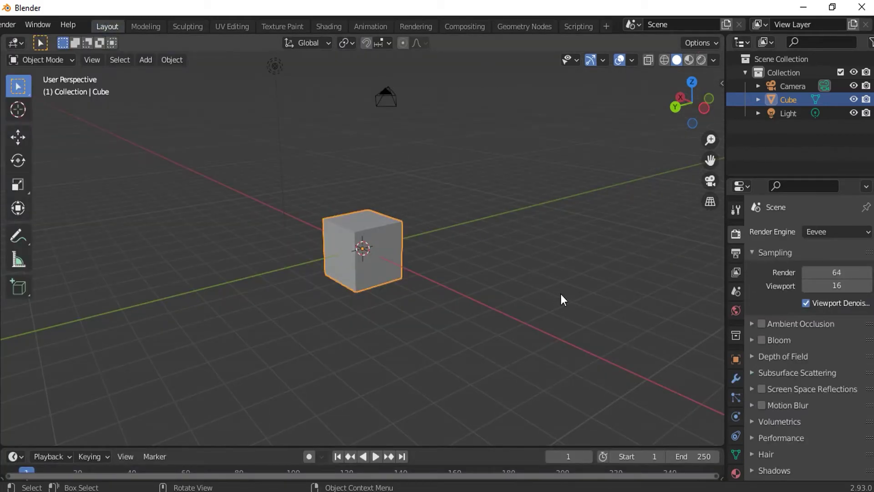
pyautogui.click(736, 336)
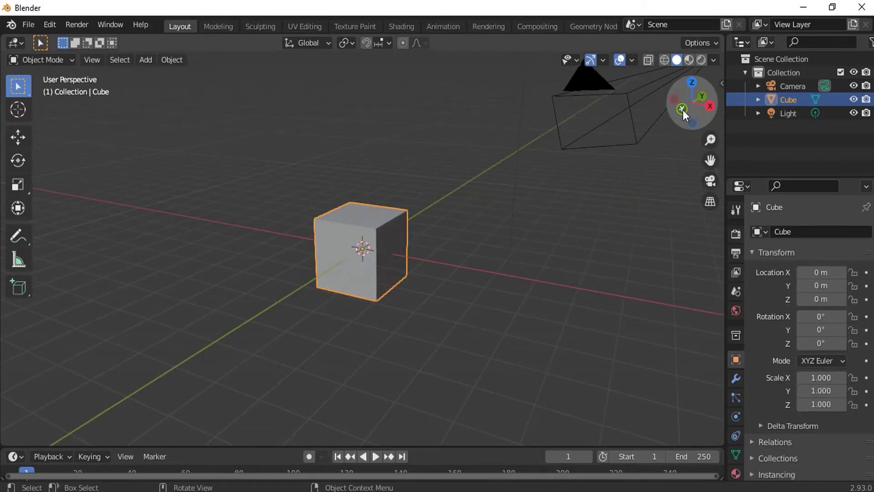
# - Orbit and zoom to near-front and three-quarter views of the cube
pyautogui.scroll(4, 468, 194)
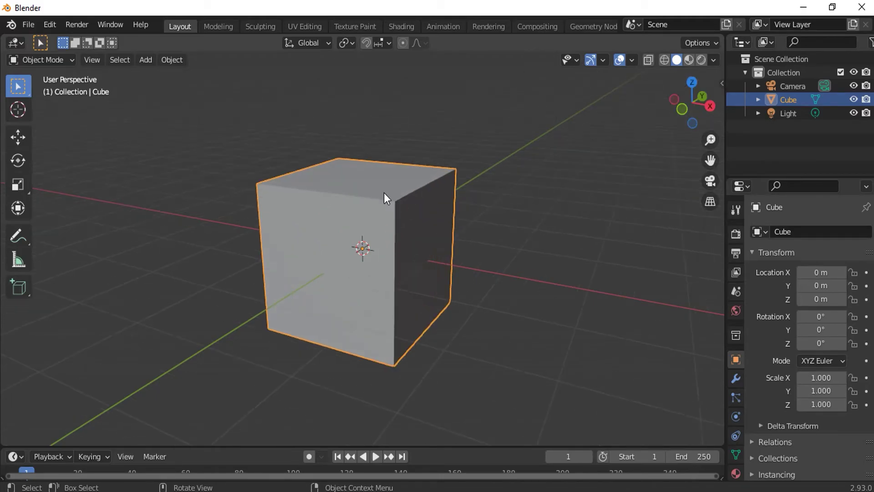
pyautogui.moveTo(383, 193)
pyautogui.mouseDown(button='middle')
pyautogui.moveTo(456, 176)
pyautogui.moveTo(560, 195)
pyautogui.moveTo(445, 219)
pyautogui.mouseUp(button='middle')
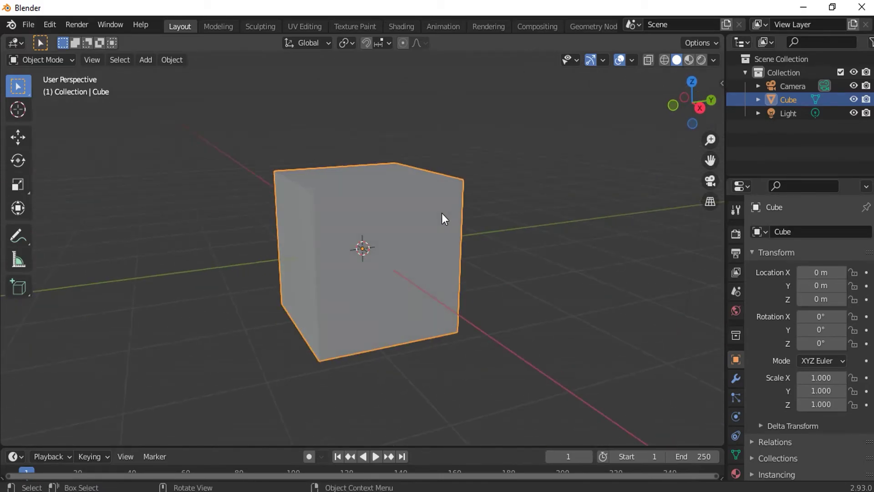
pyautogui.scroll(-5, 448, 214)
pyautogui.scroll(5, 299, 226)
pyautogui.moveTo(299, 225)
pyautogui.mouseDown(button='middle')
pyautogui.moveTo(479, 242)
pyautogui.moveTo(486, 230)
pyautogui.moveTo(542, 253)
pyautogui.mouseUp(button='middle')
pyautogui.scroll(-4, 543, 254)
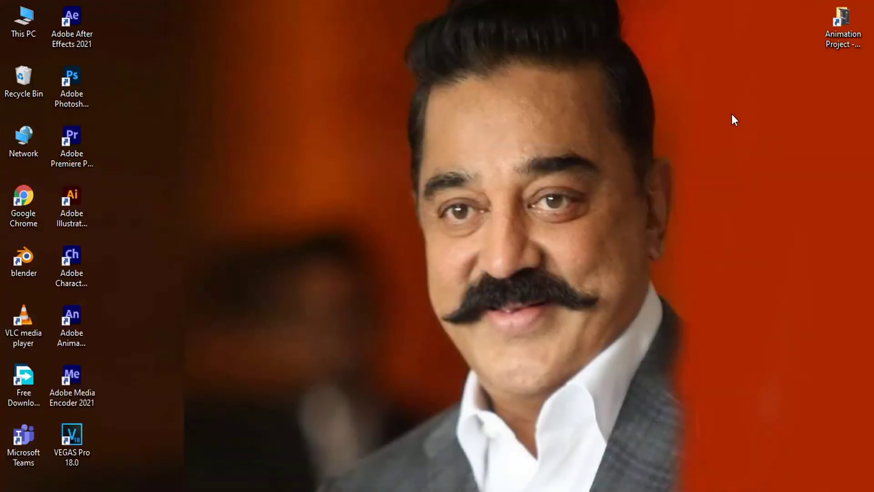
pyautogui.rightClick(732, 115)
pyautogui.click(744, 154)
pyautogui.rightClick(736, 100)
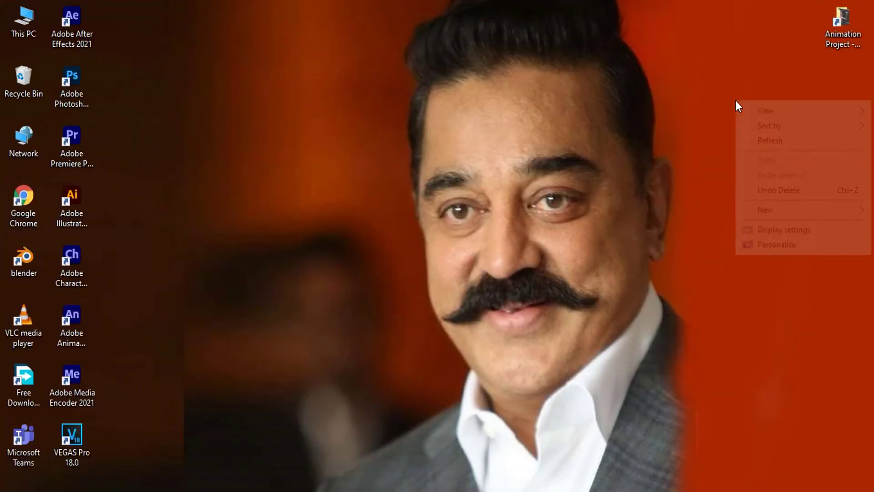
pyautogui.click(752, 143)
pyautogui.rightClick(736, 47)
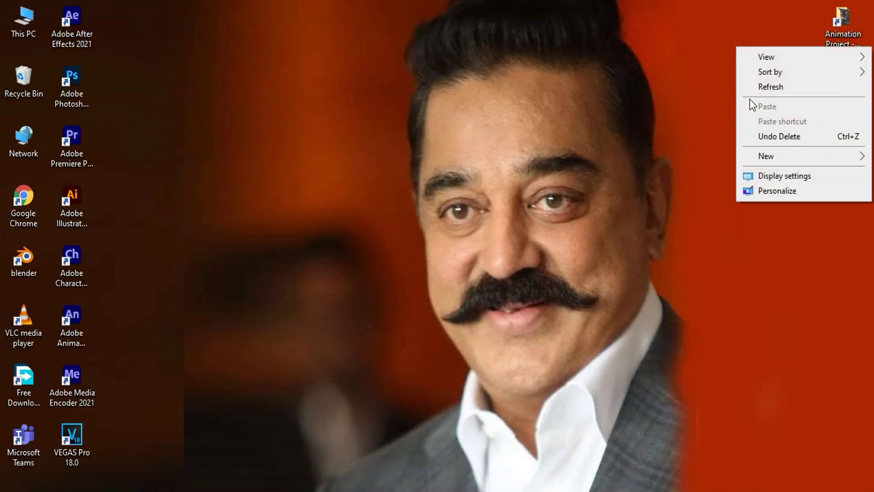
pyautogui.click(747, 86)
pyautogui.rightClick(747, 168)
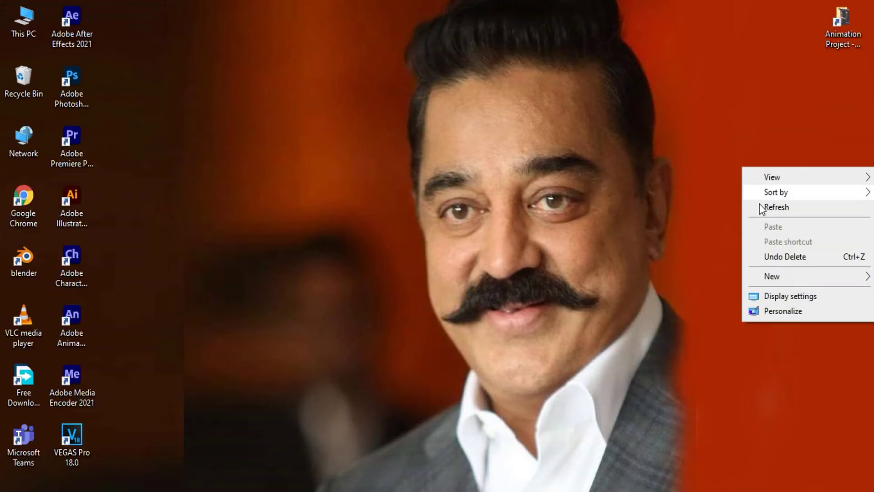
pyautogui.click(749, 208)
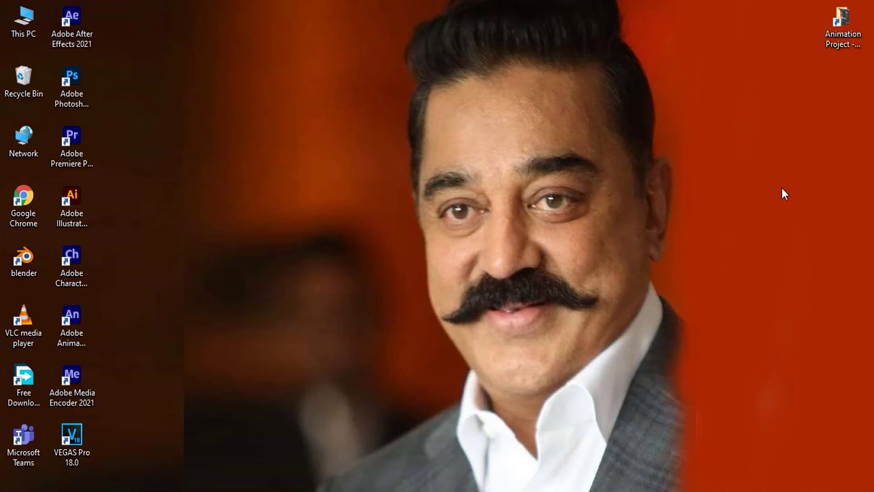